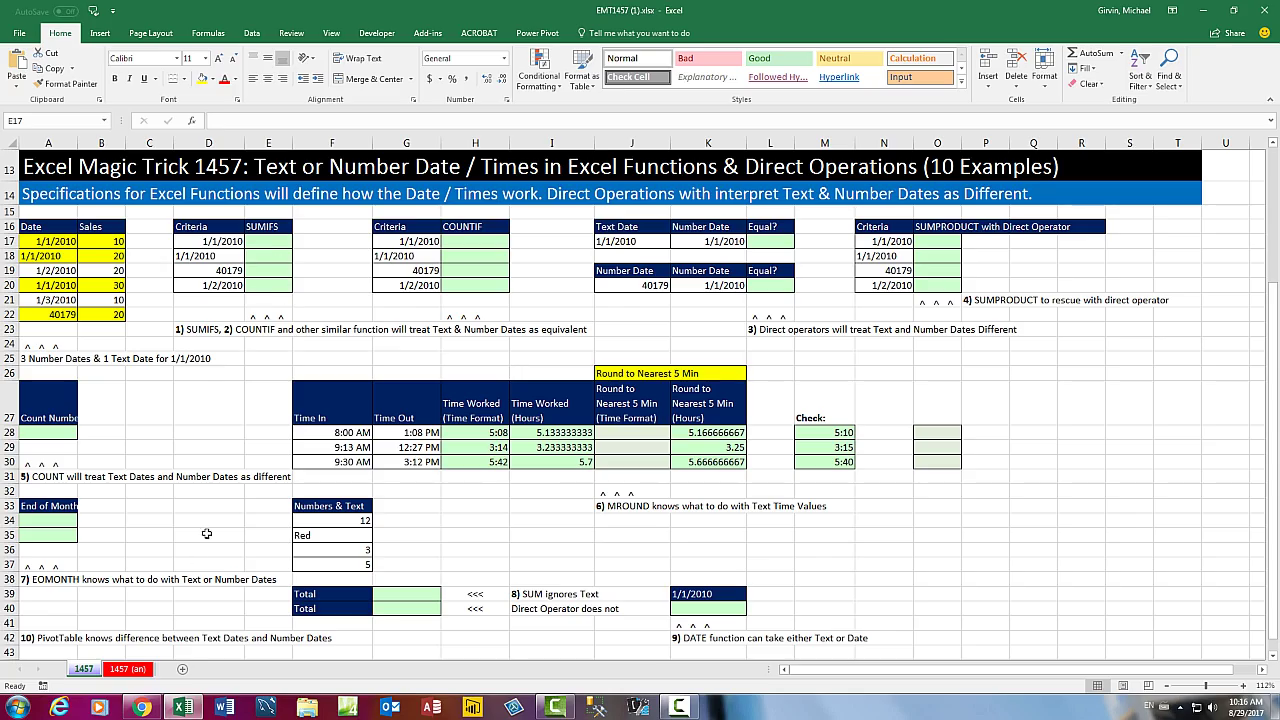
On the 1457 (an) sheet, re-commit the SUMIFS formulas in E17, E18 and E19 so each returns 80.
left_click(124, 669)
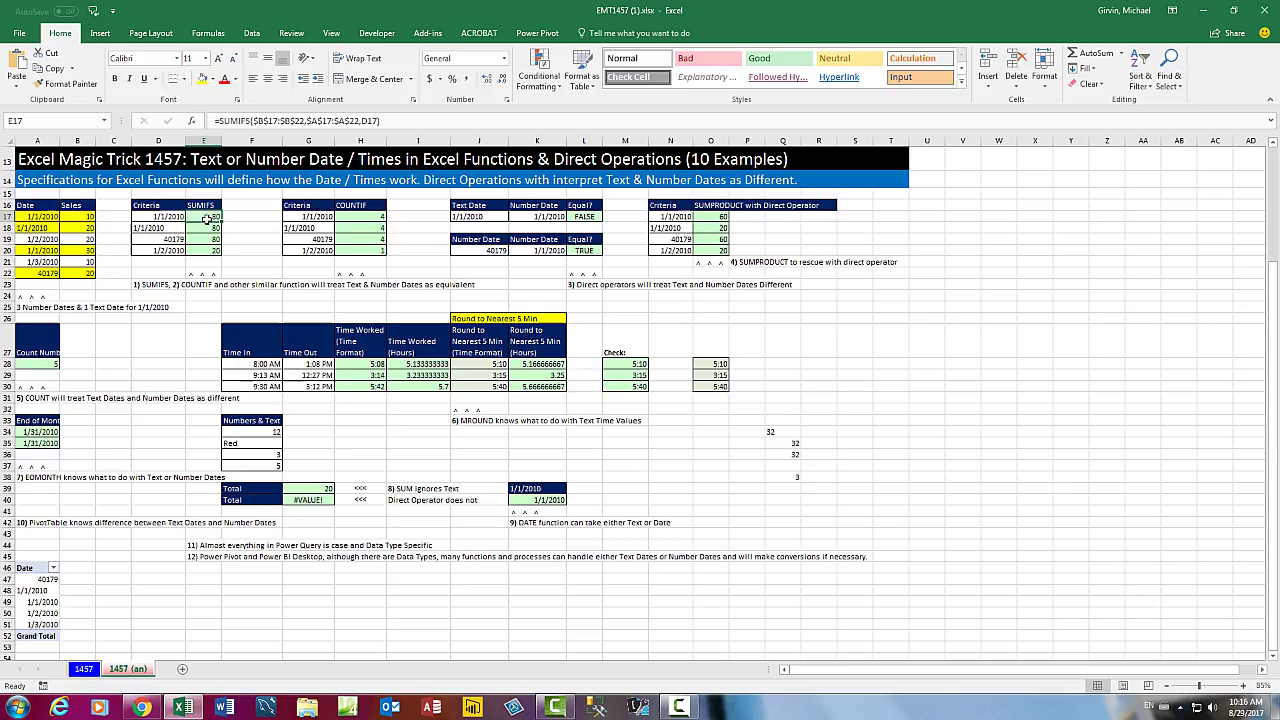
key("F2")
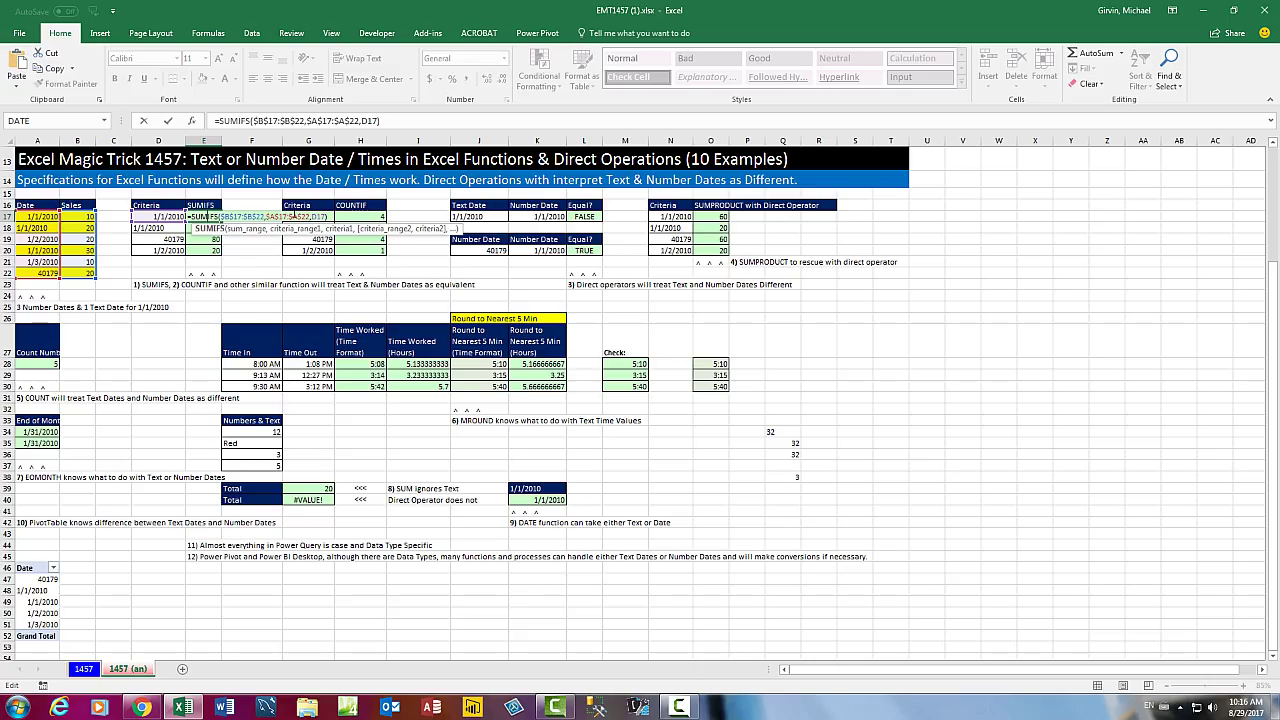
left_click(320, 216)
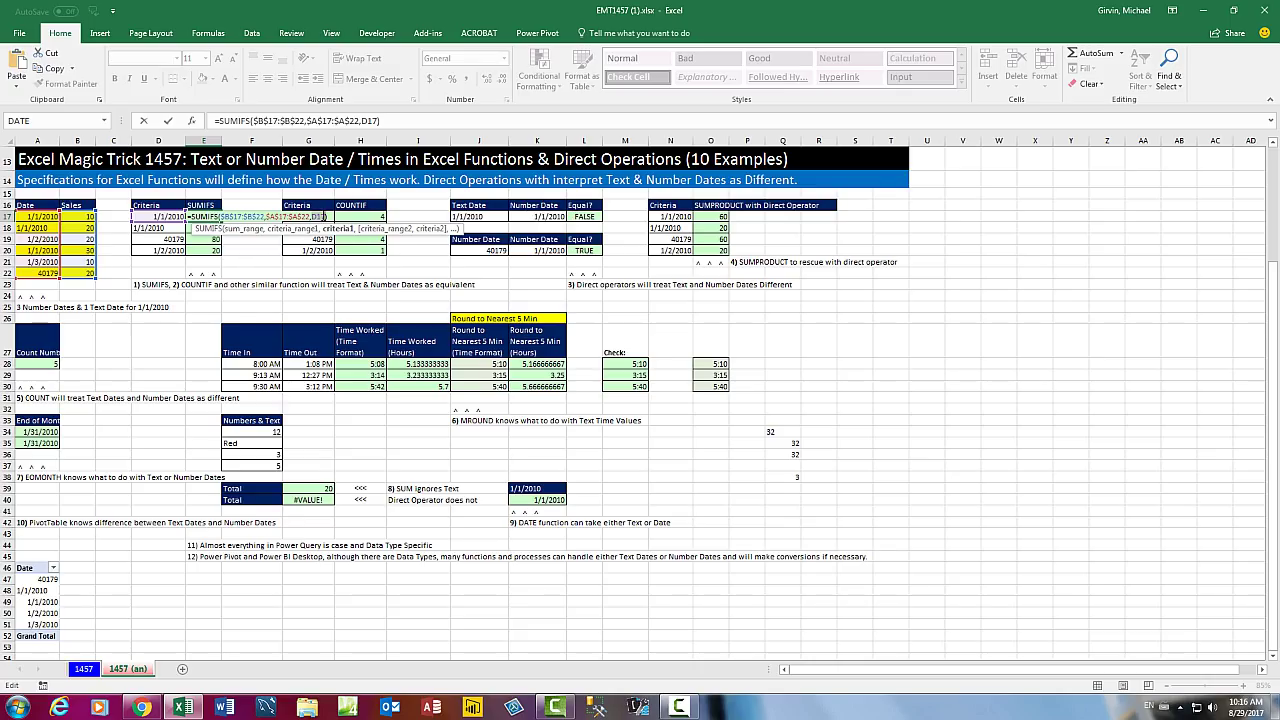
key("Return")
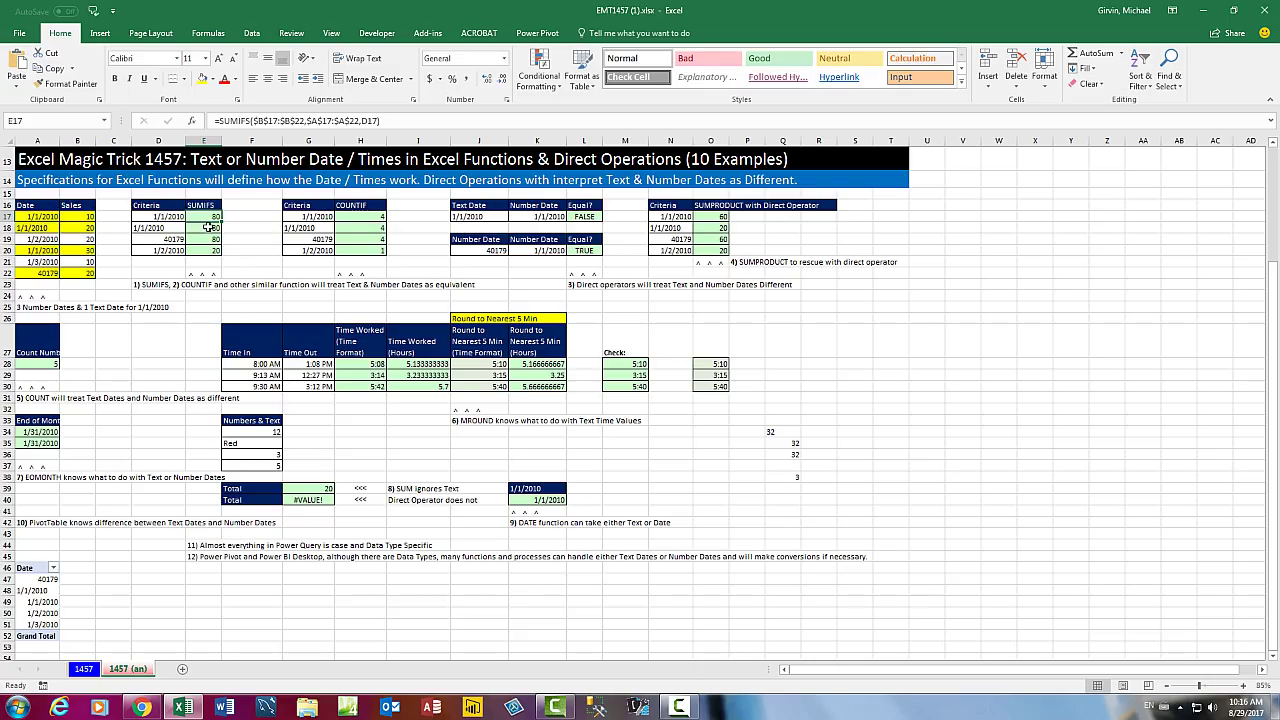
key("F2")
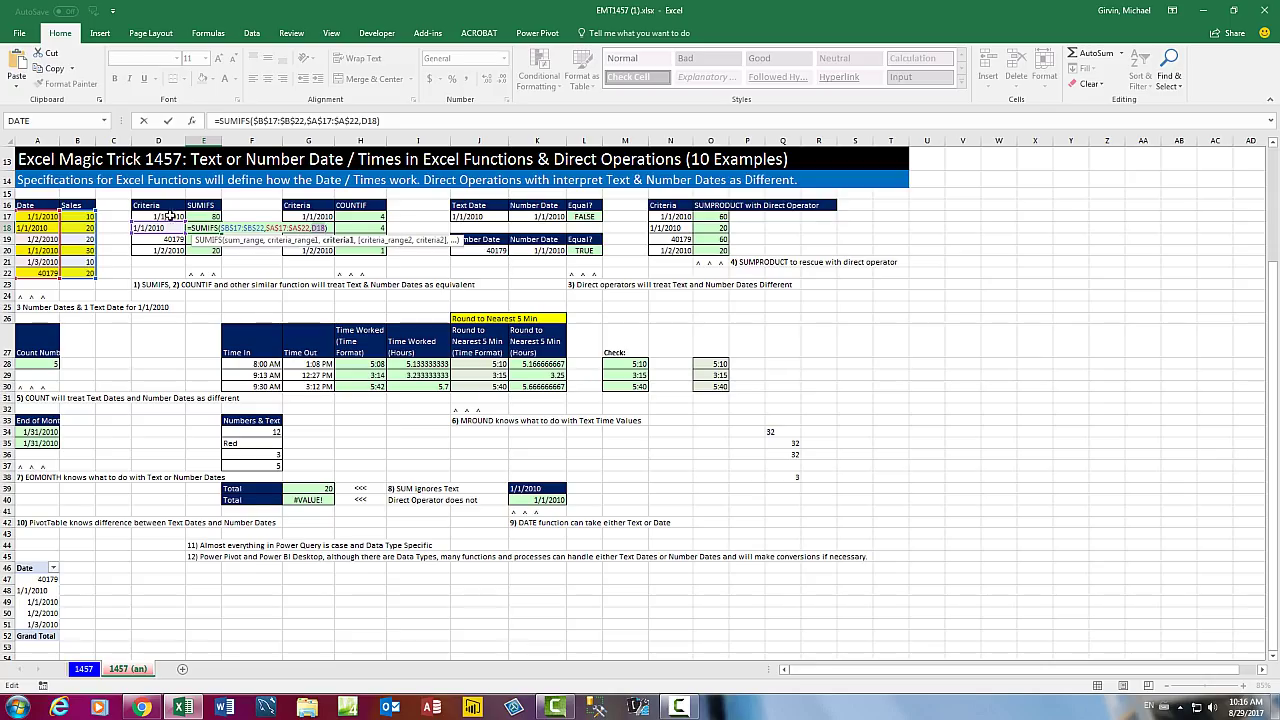
key("Escape")
double_click(204, 240)
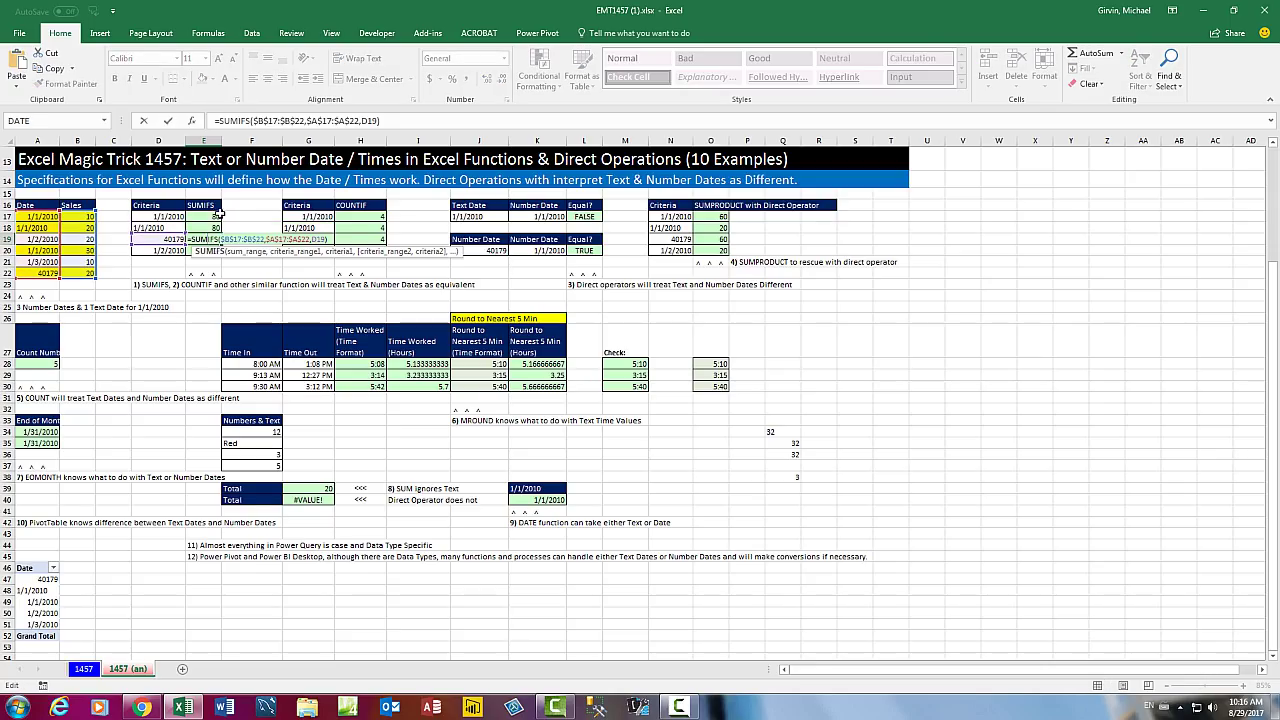
key("Escape")
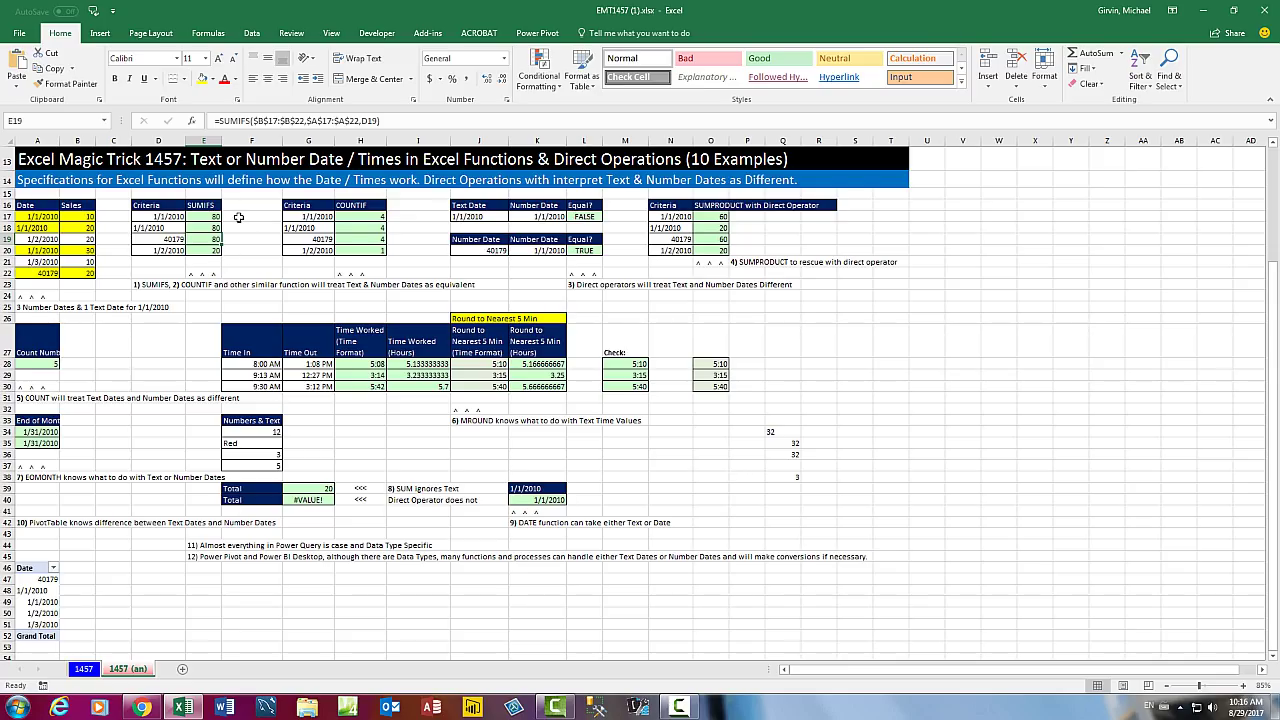
In Control Panel's Region and Language settings, change the format to Polish (Poland) and apply it.
left_click(239, 217)
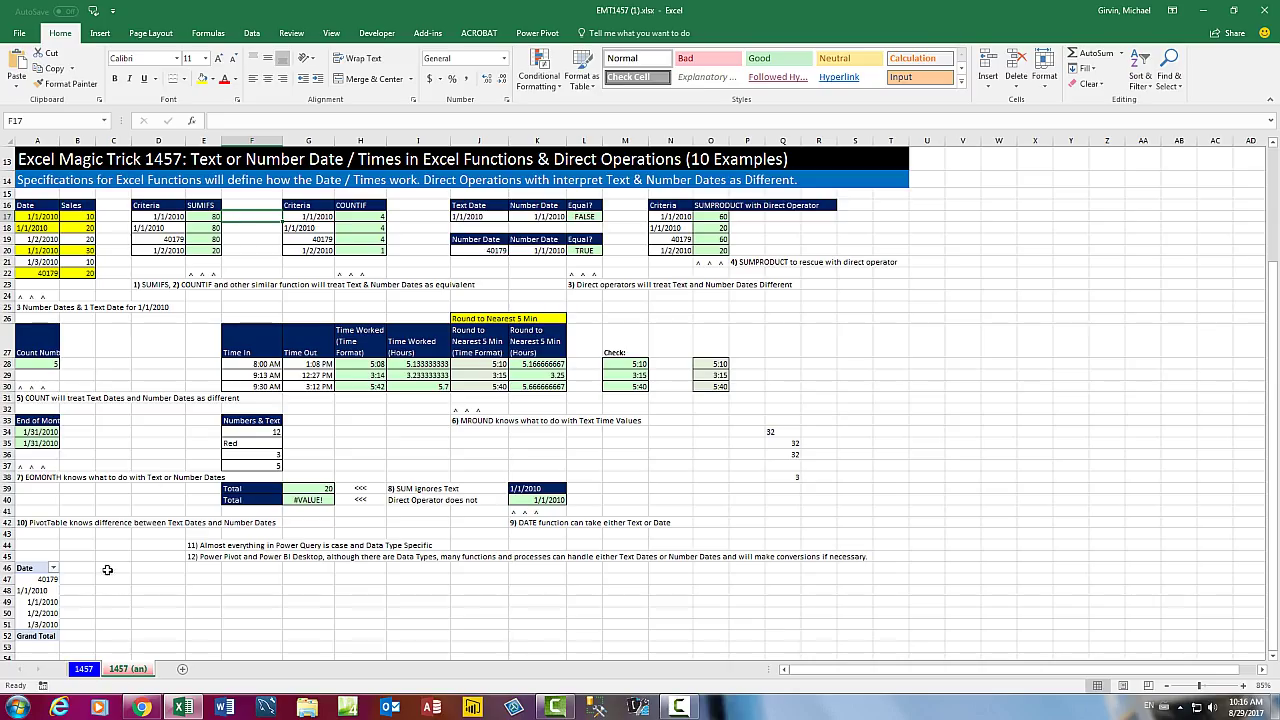
left_click(20, 708)
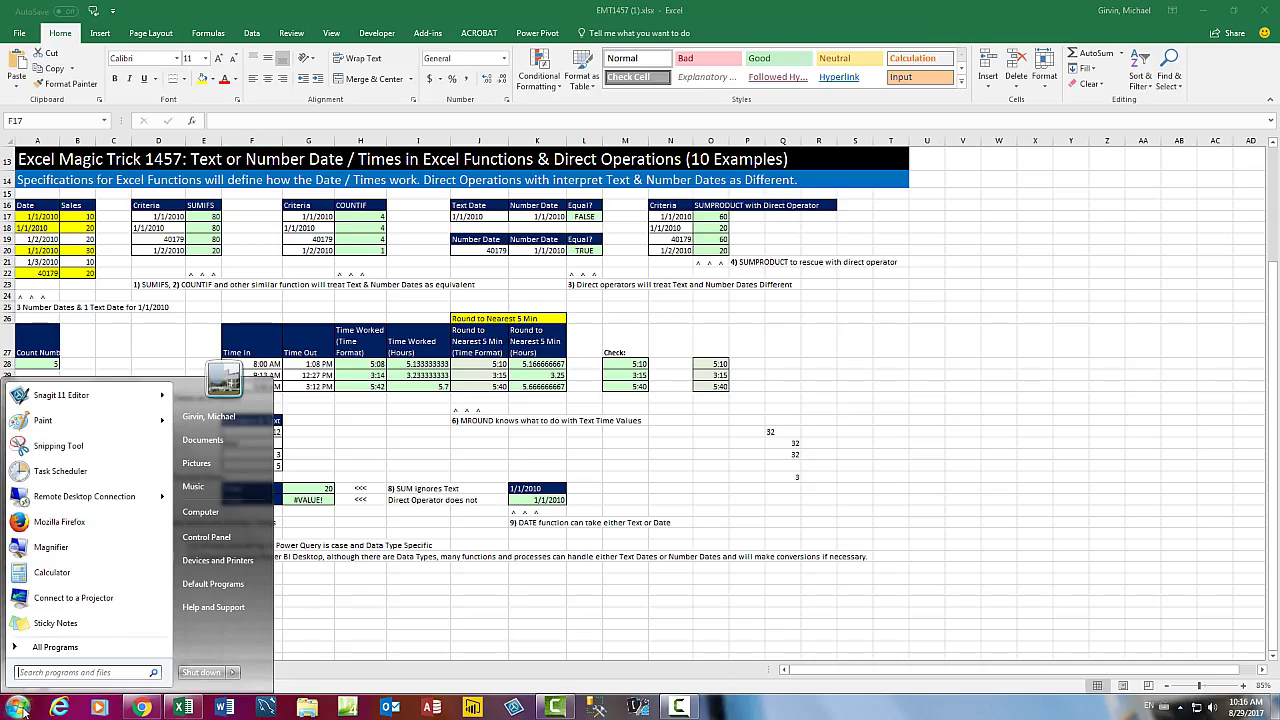
left_click(207, 538)
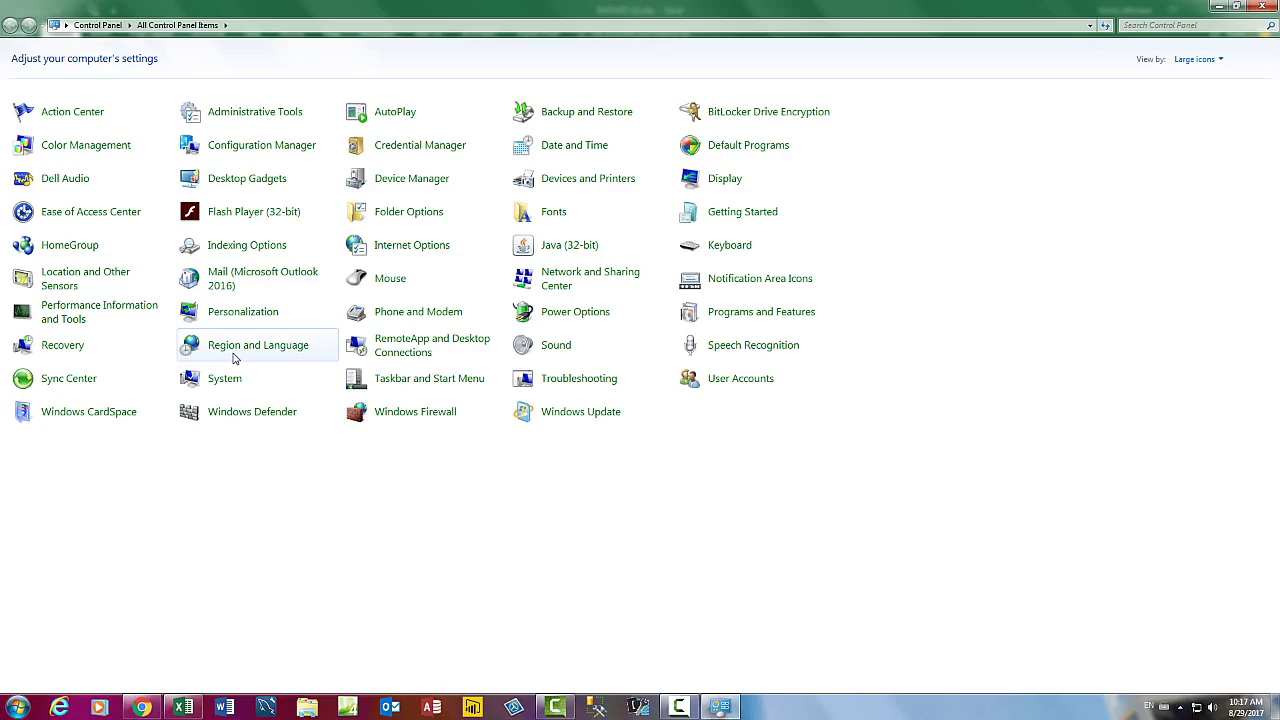
left_click(234, 358)
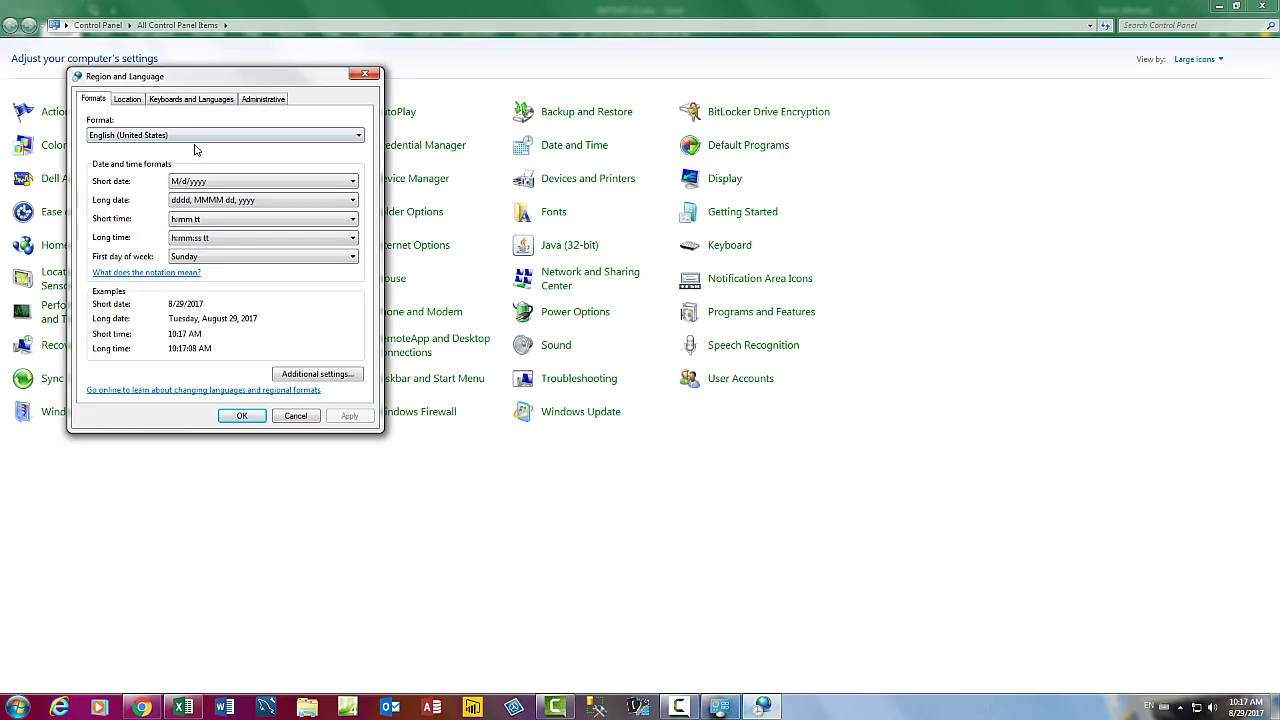
left_click(197, 137)
scroll(200, 280, "down", 10)
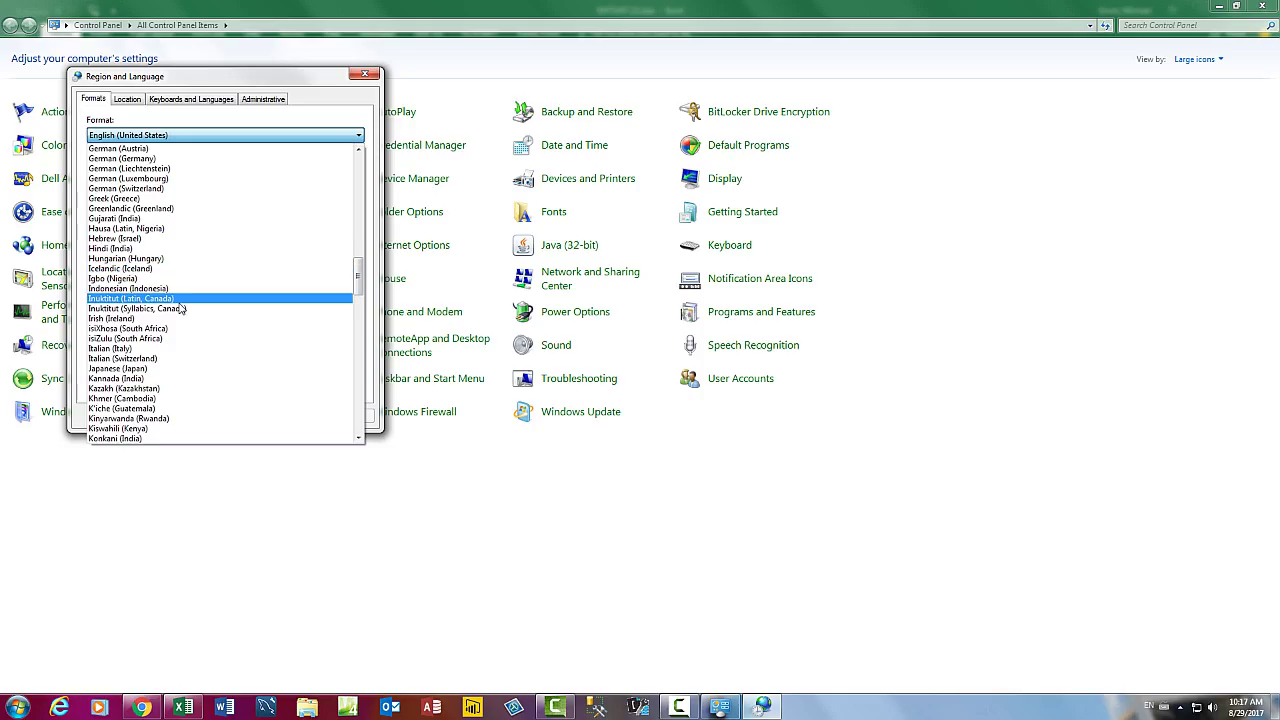
scroll(180, 308, "down", 13)
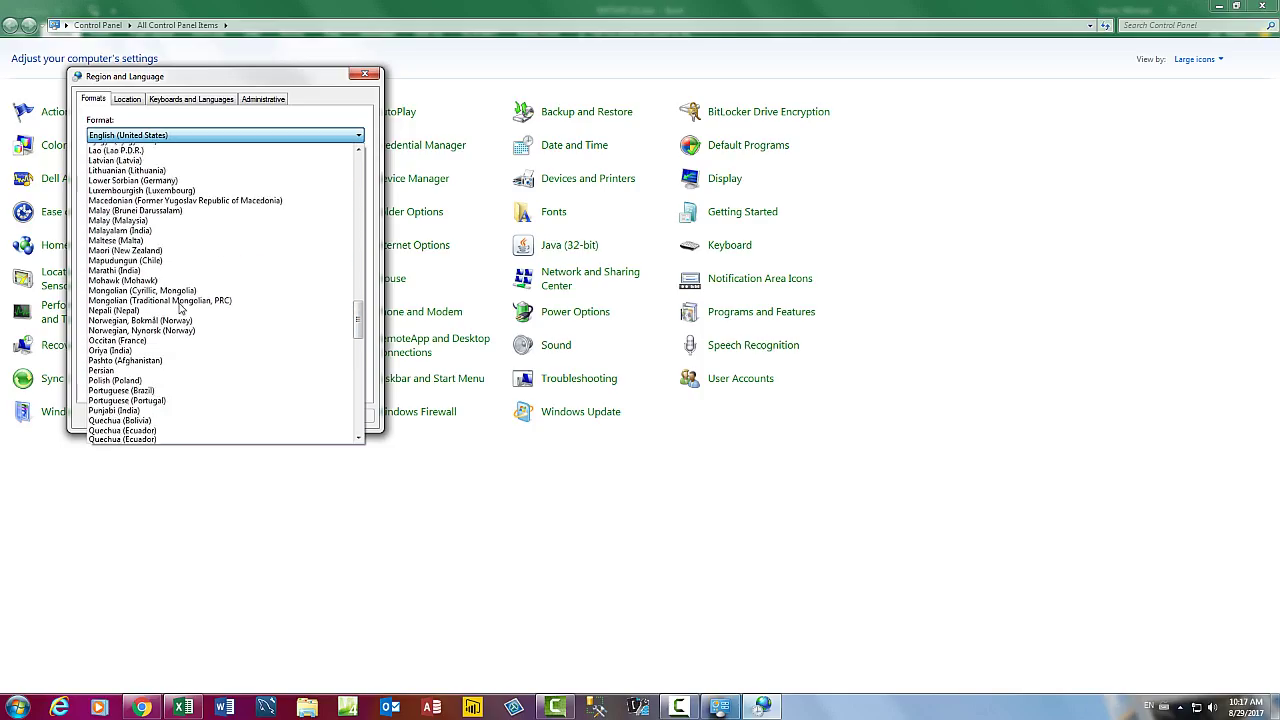
scroll(180, 308, "down", 1)
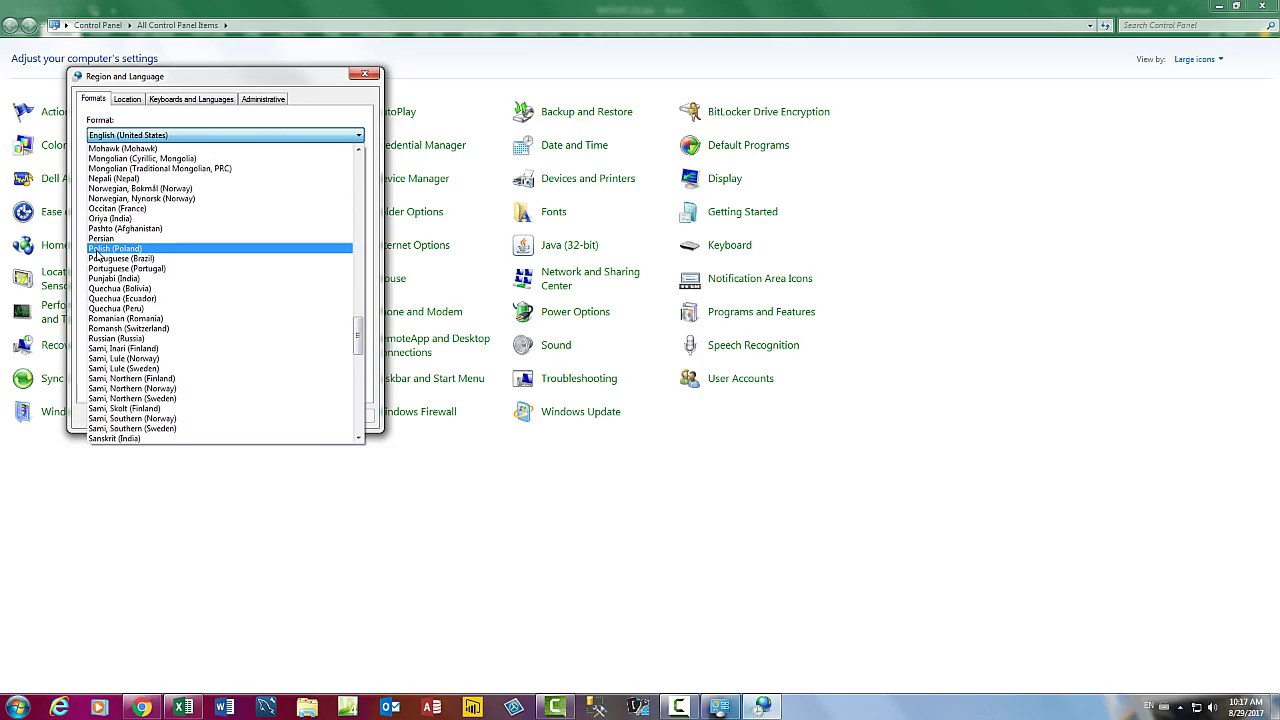
left_click(97, 251)
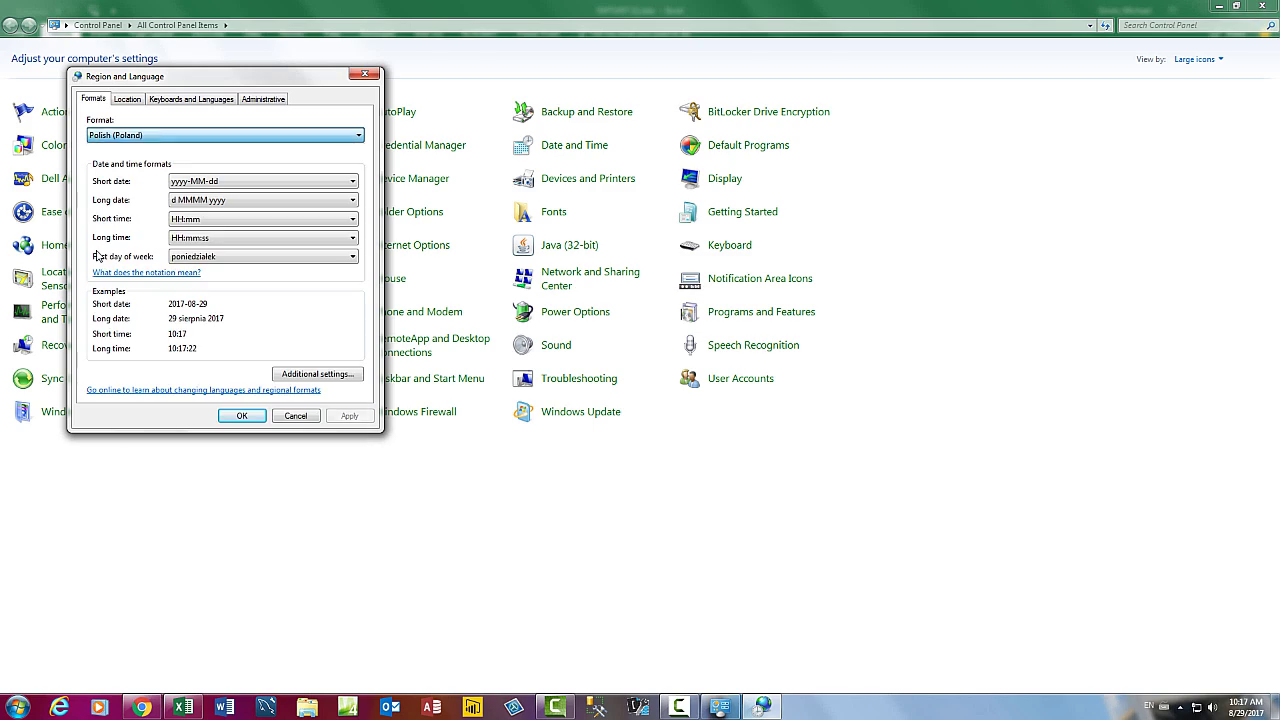
left_click(251, 419)
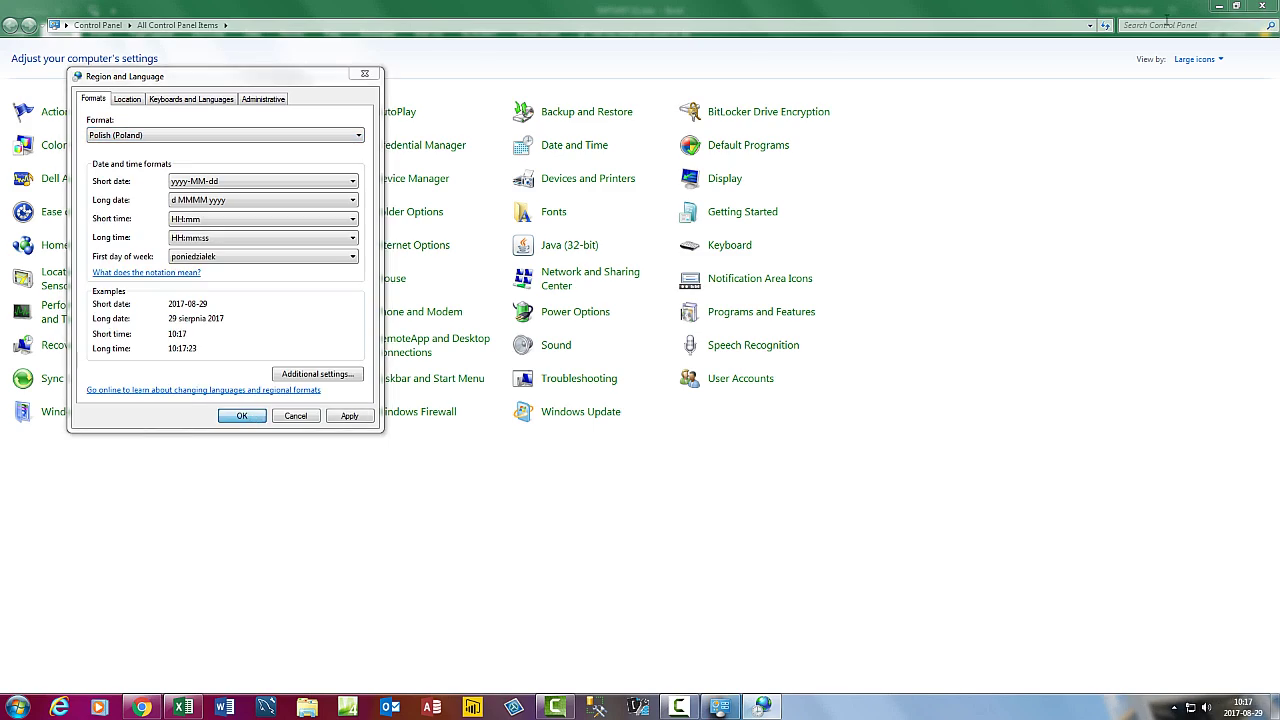
Back in Excel, re-enter the E17 and E18 SUMIFS formulas so they recalculate to 60 and 20.
left_click(1260, 7)
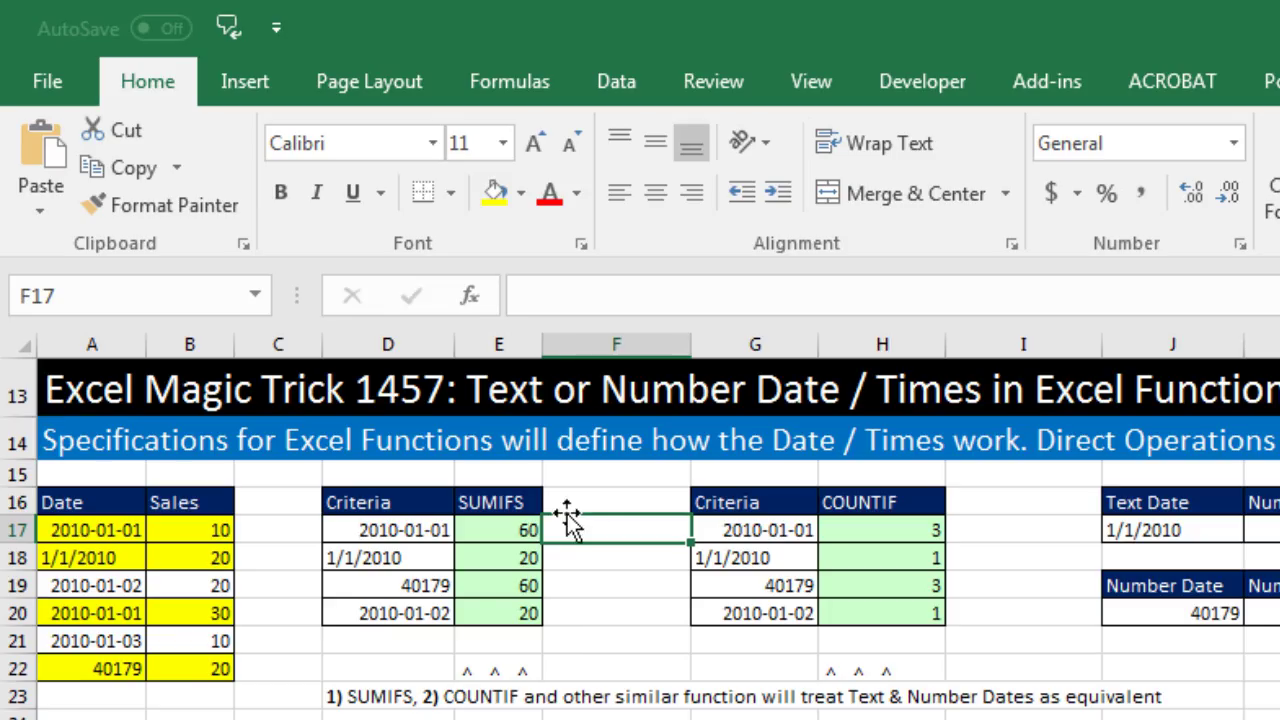
double_click(519, 536)
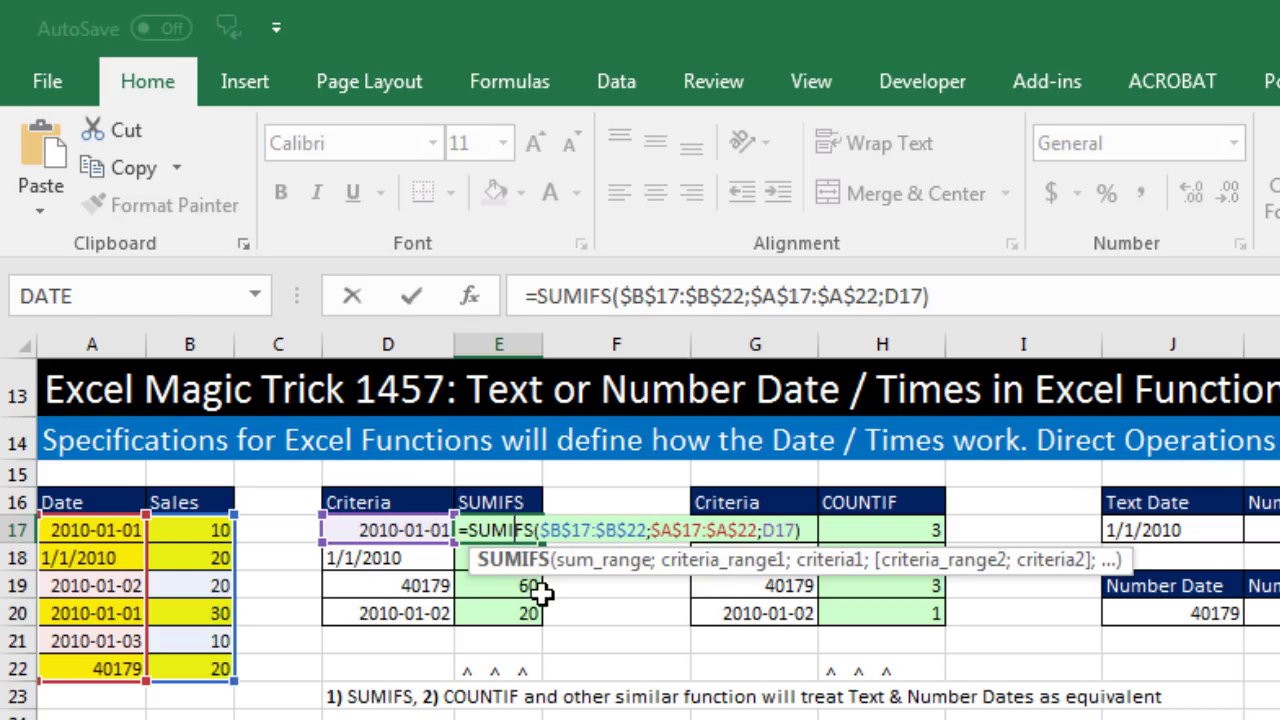
key("ctrl+Return")
left_click(482, 558)
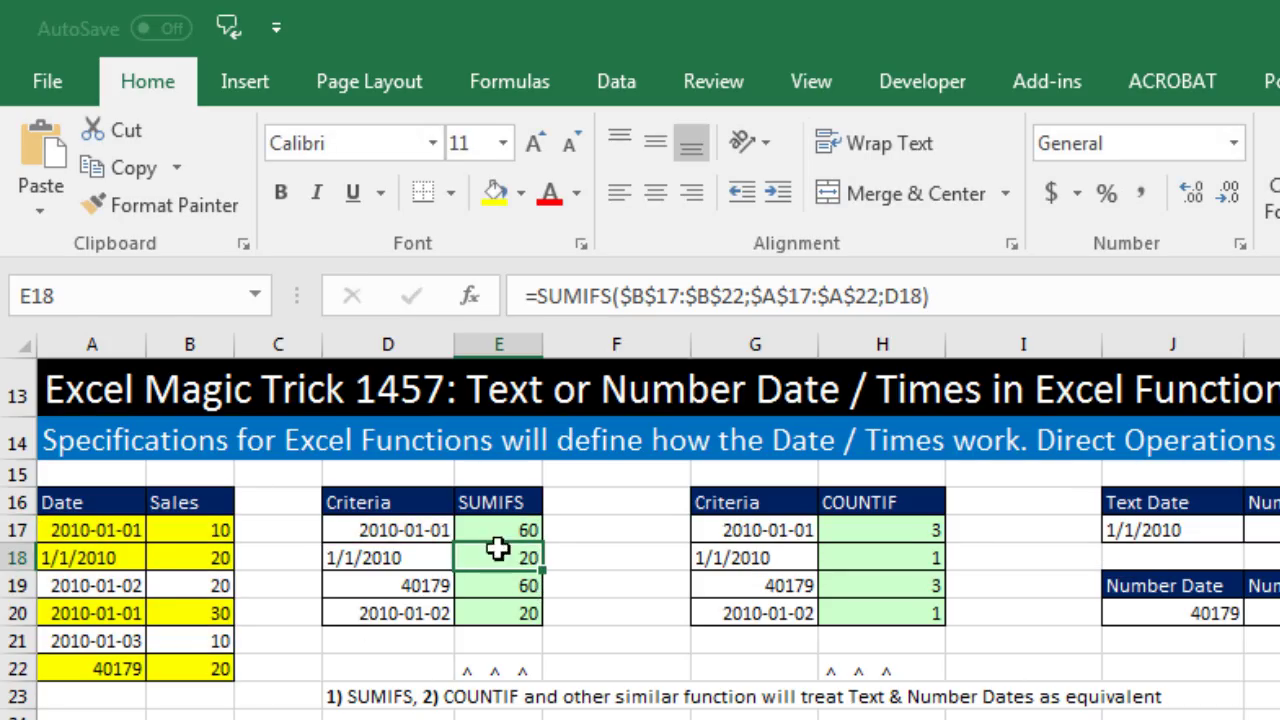
double_click(490, 558)
double_click(778, 557)
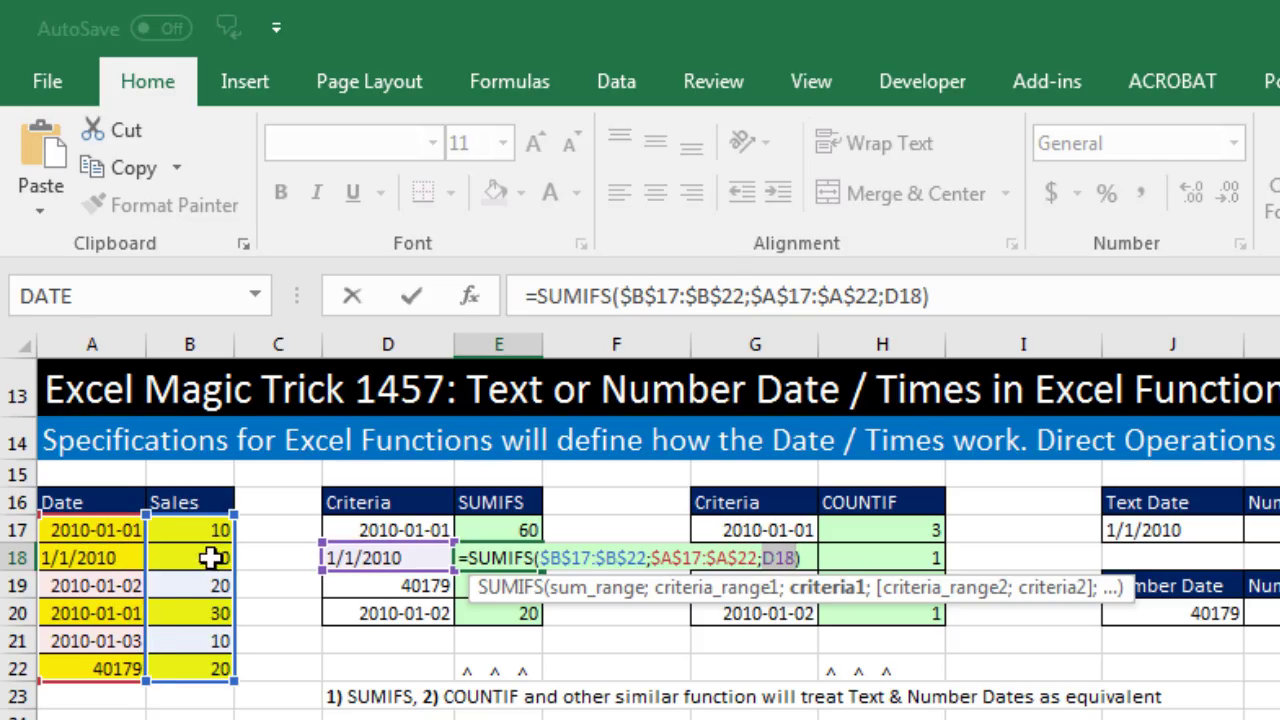
key("ctrl+Return")
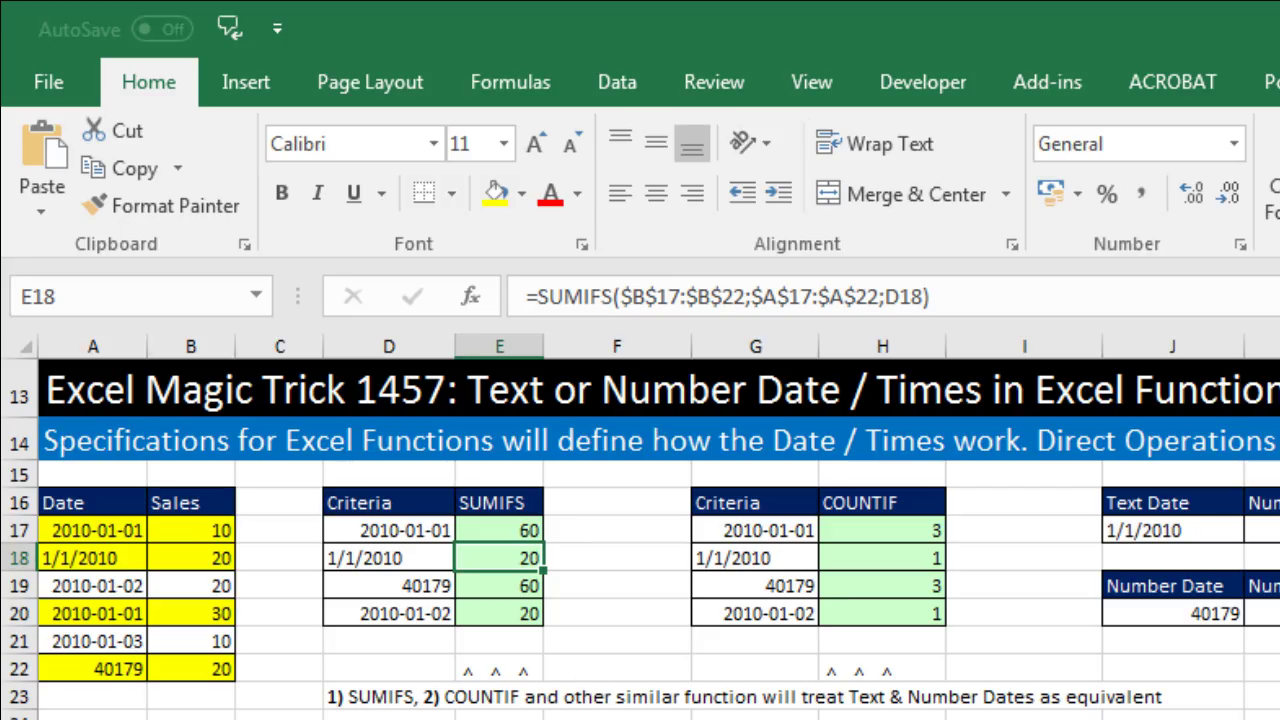
Close the workbook without saving, then reopen EMT1457 (1).xlsx from the desktop.
key("ctrl+w")
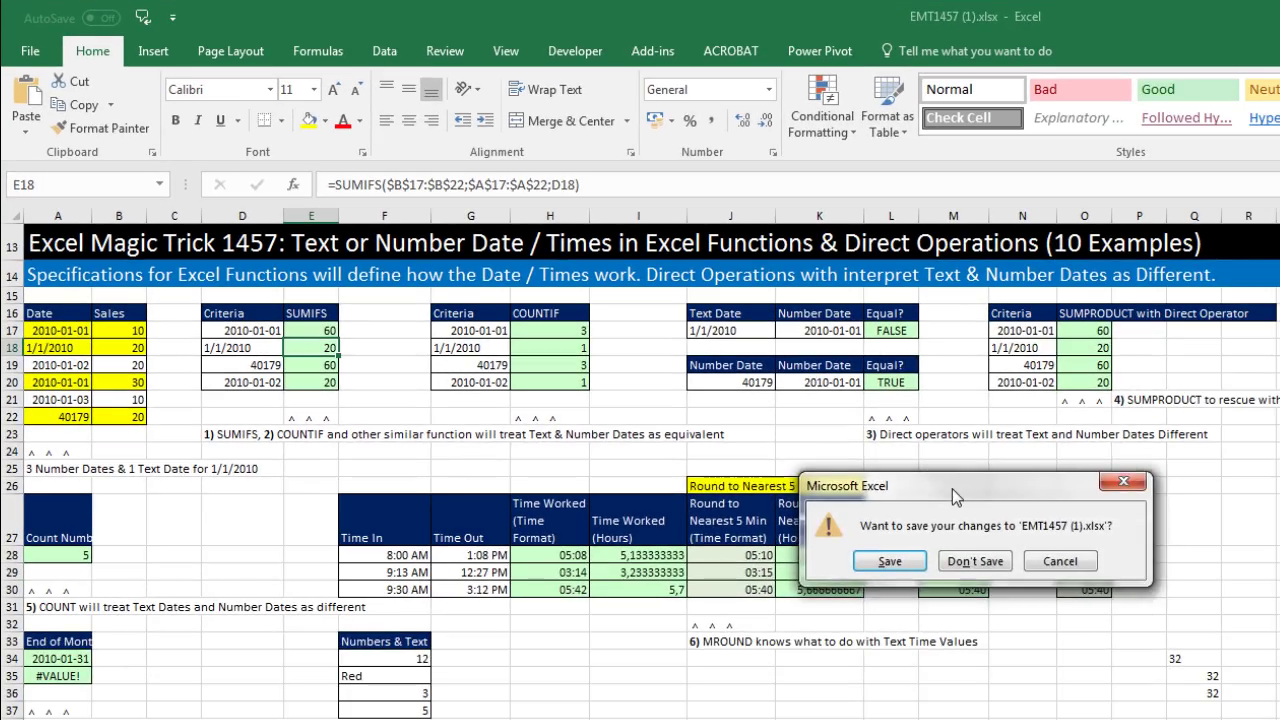
left_click_drag(952, 488, 228, 430)
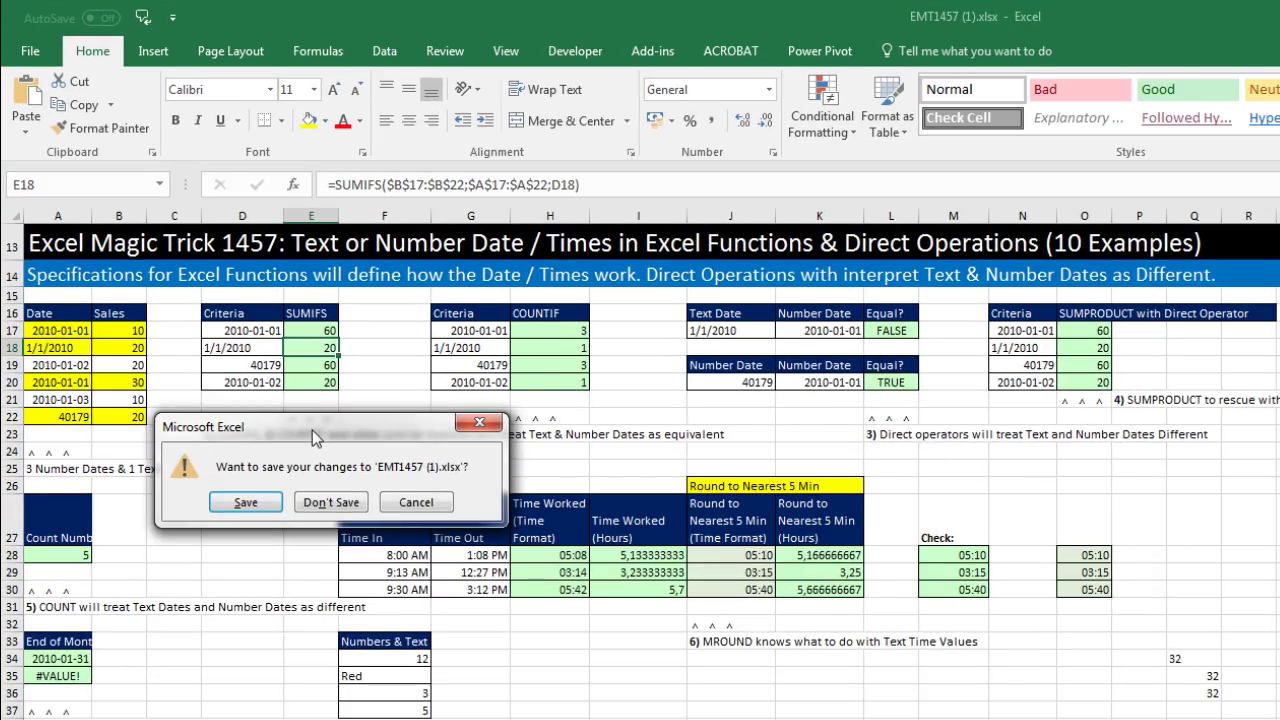
left_click(326, 502)
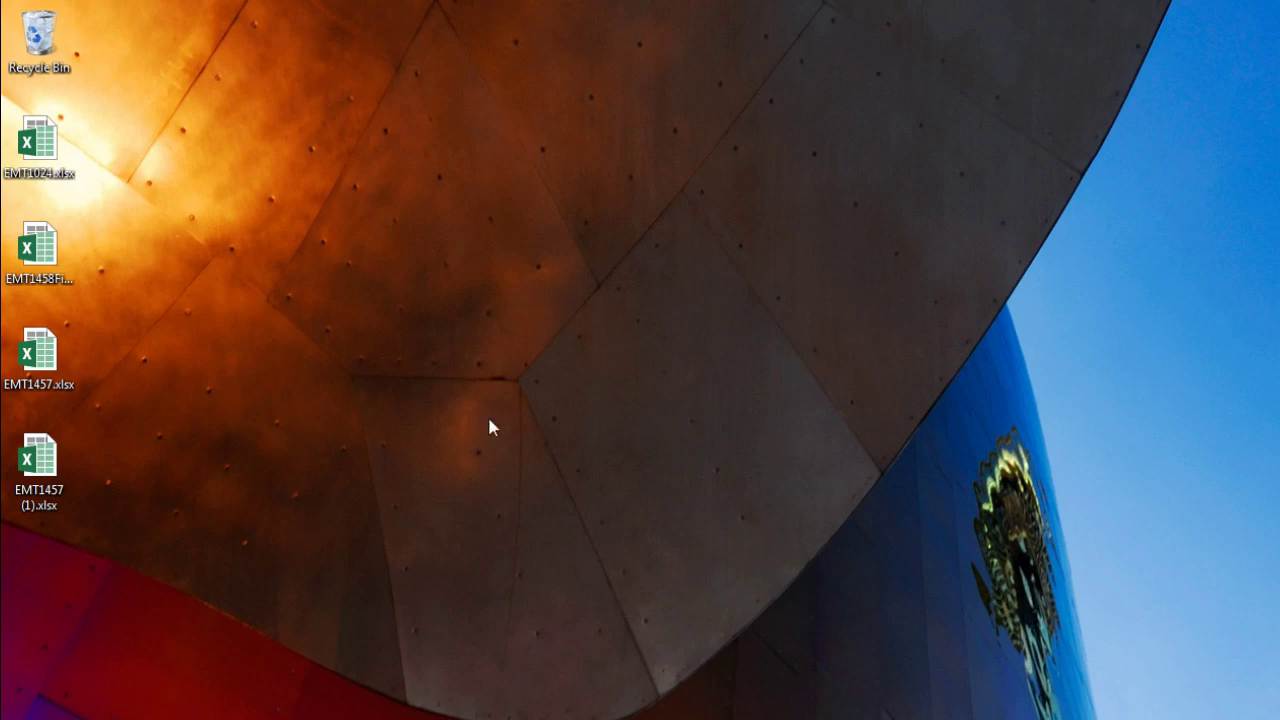
double_click(42, 456)
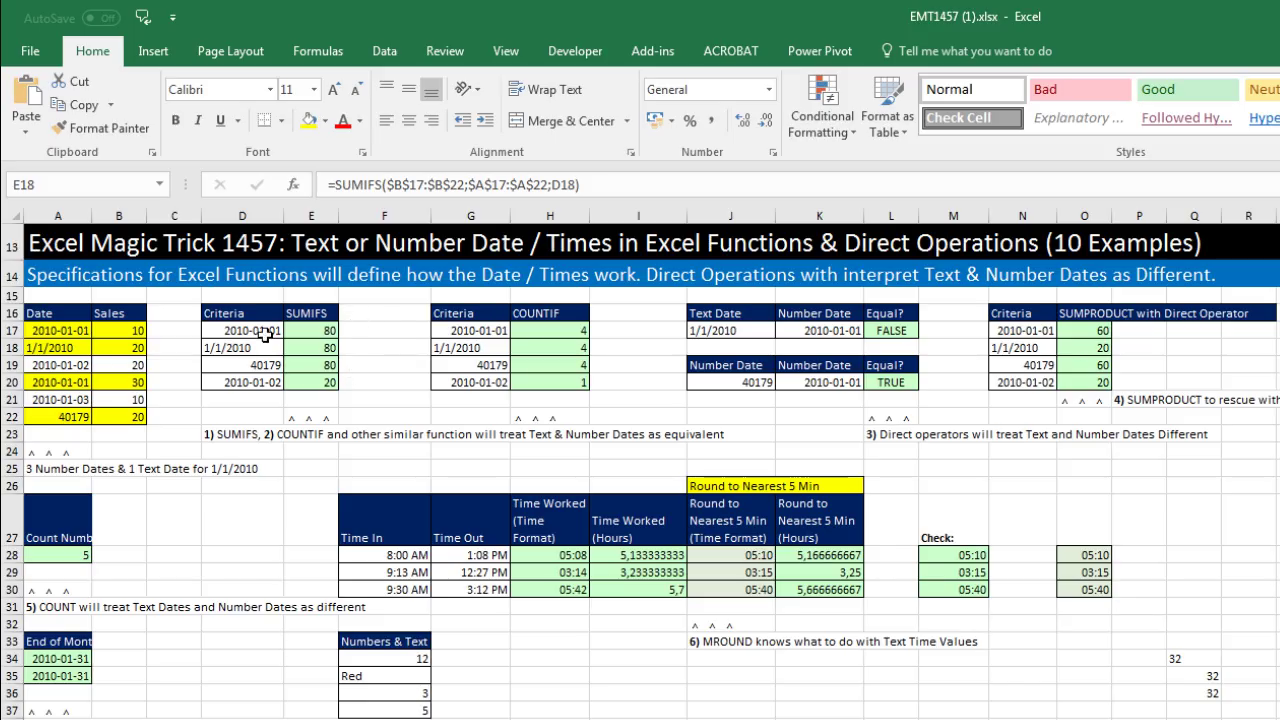
Check the D17 and D18 date criteria, then force a full recalculation with Ctrl+Alt+F9.
left_click(263, 332)
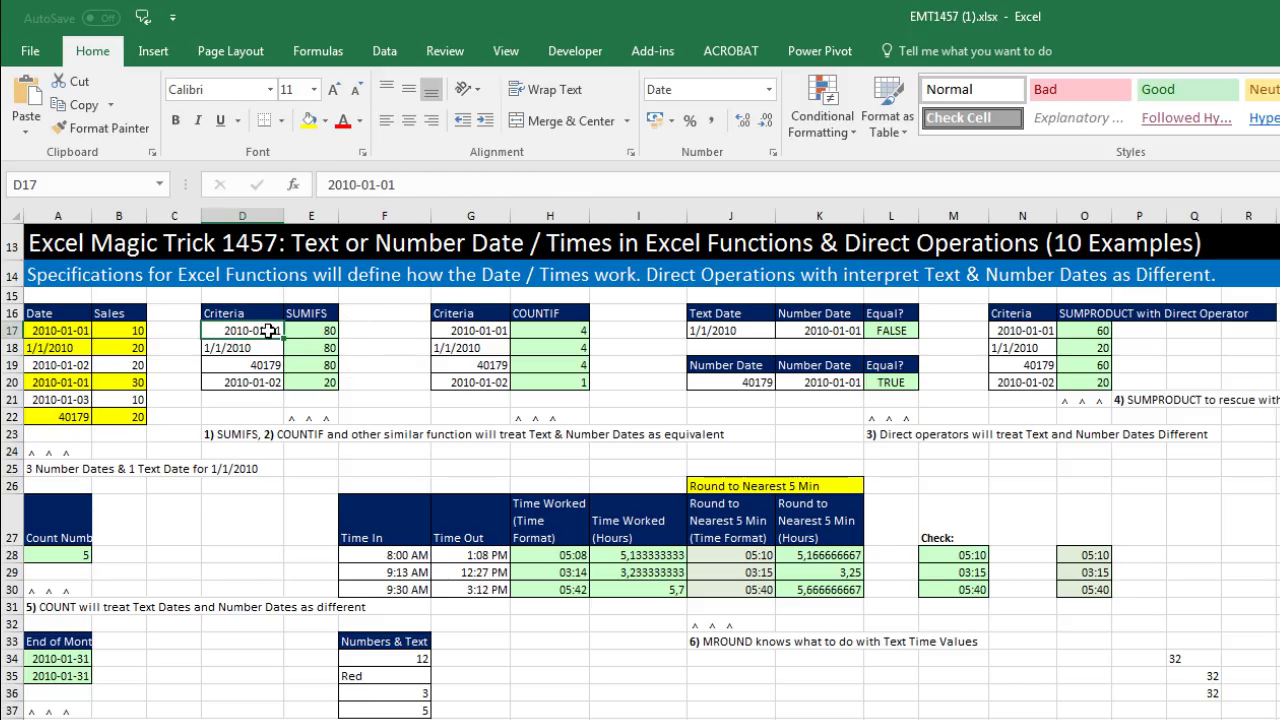
left_click(264, 349)
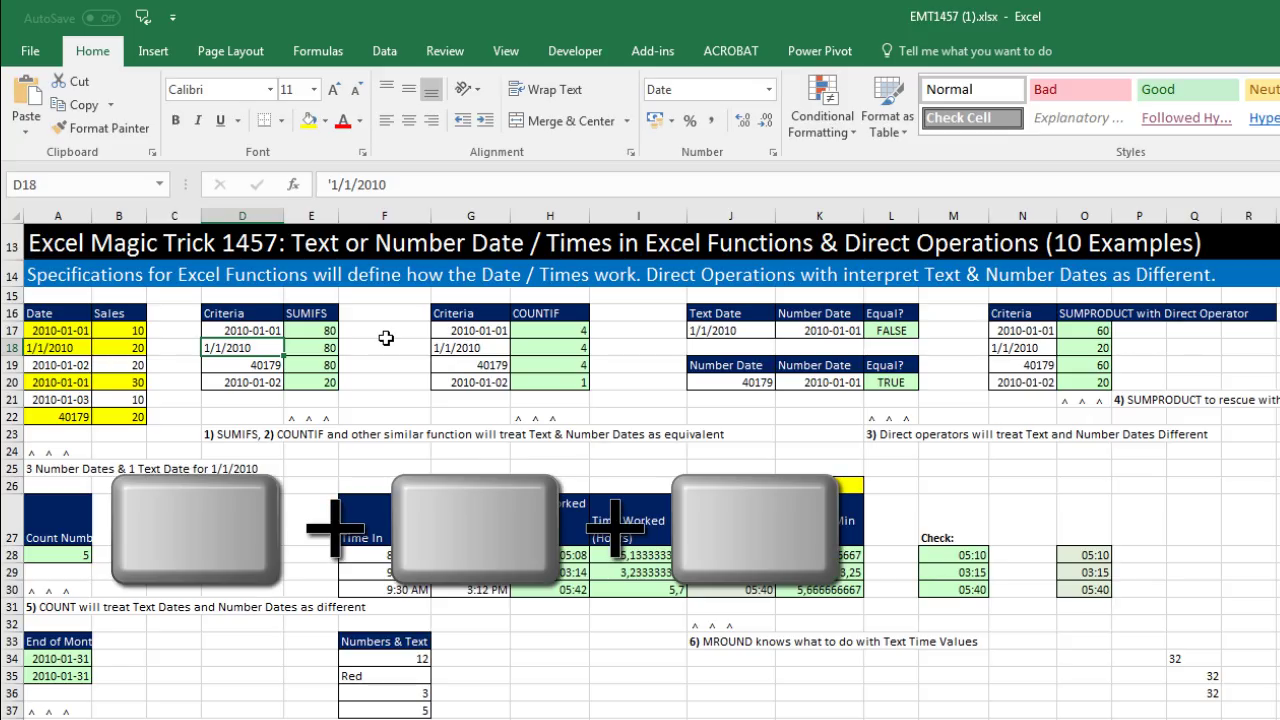
key("ctrl+alt+F9")
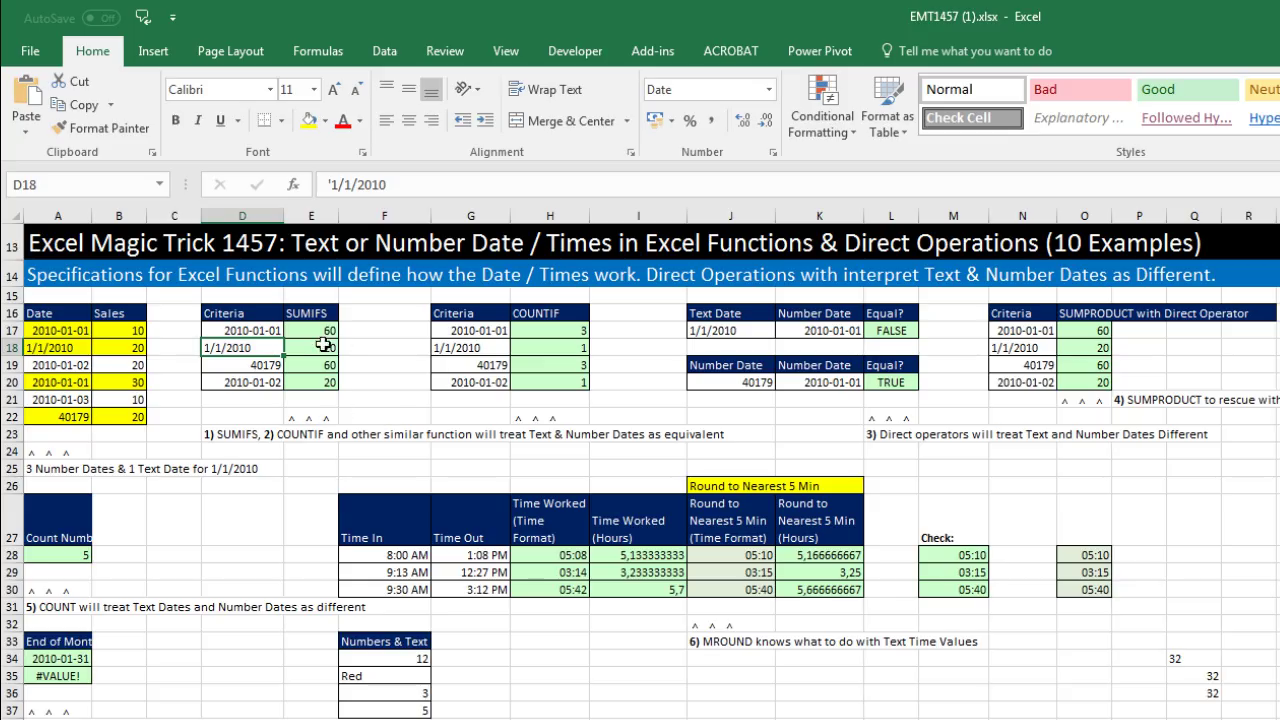
left_click_drag(256, 330, 258, 348)
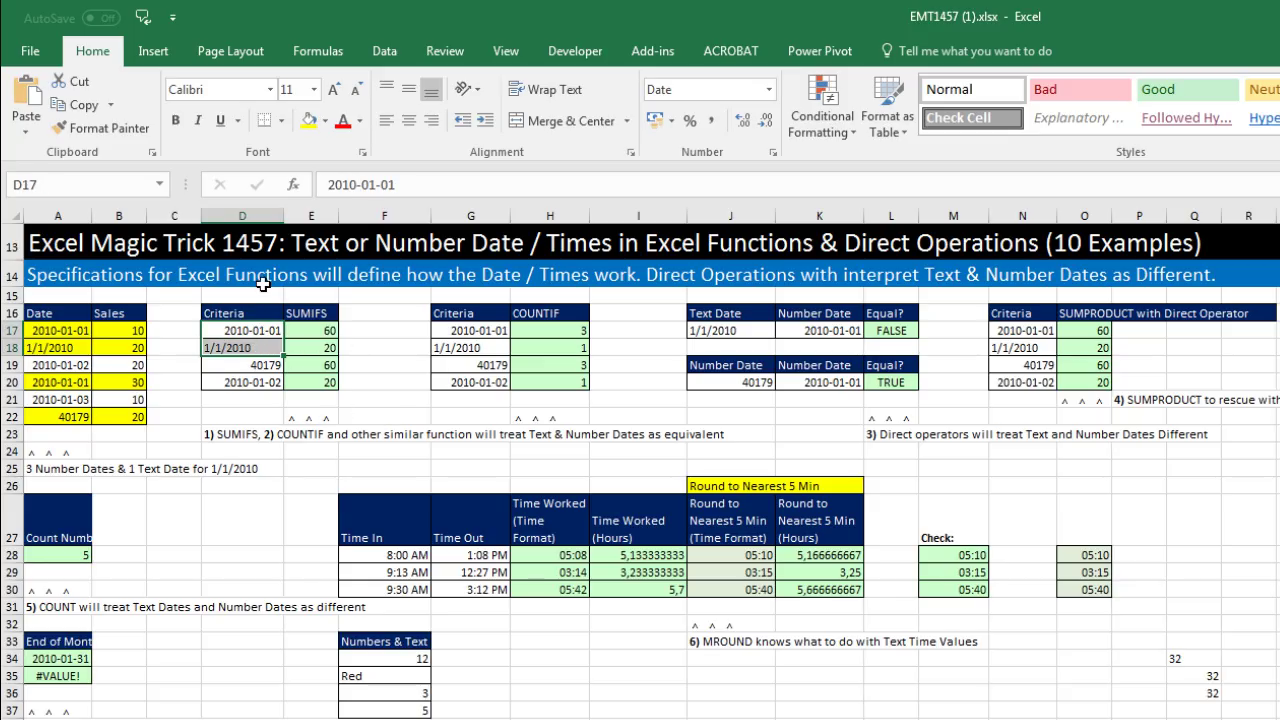
left_click(314, 349)
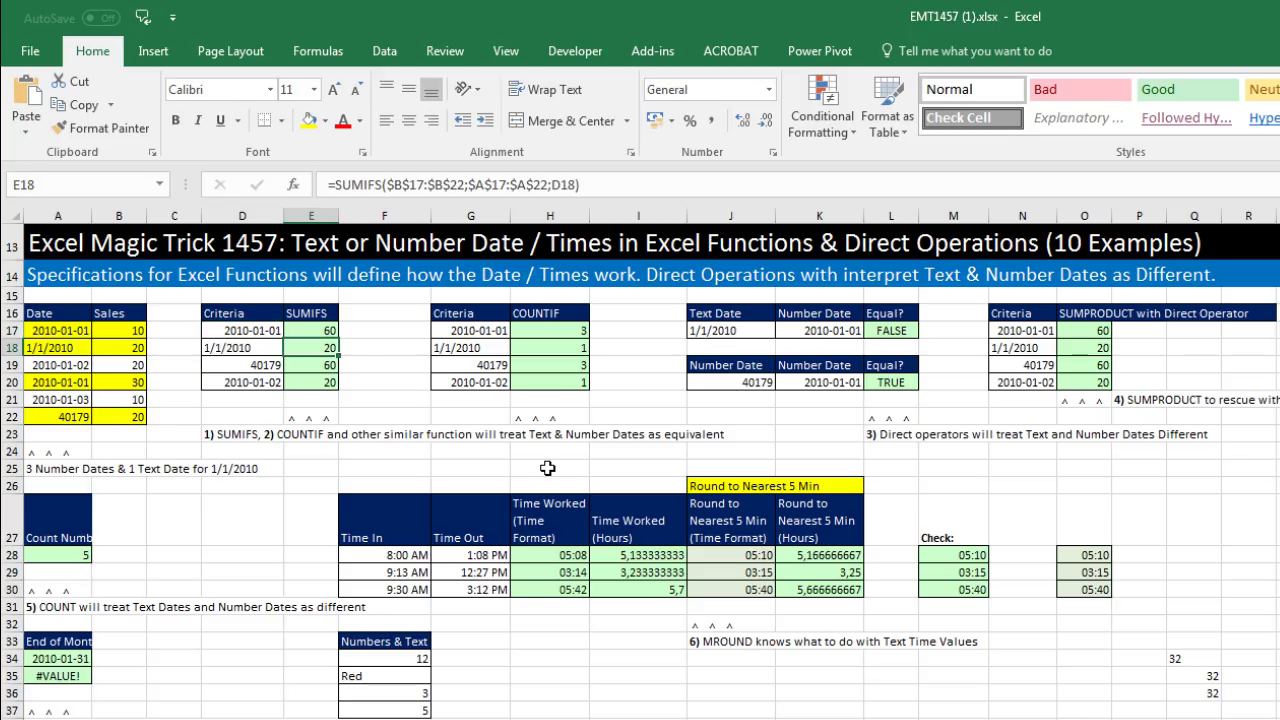